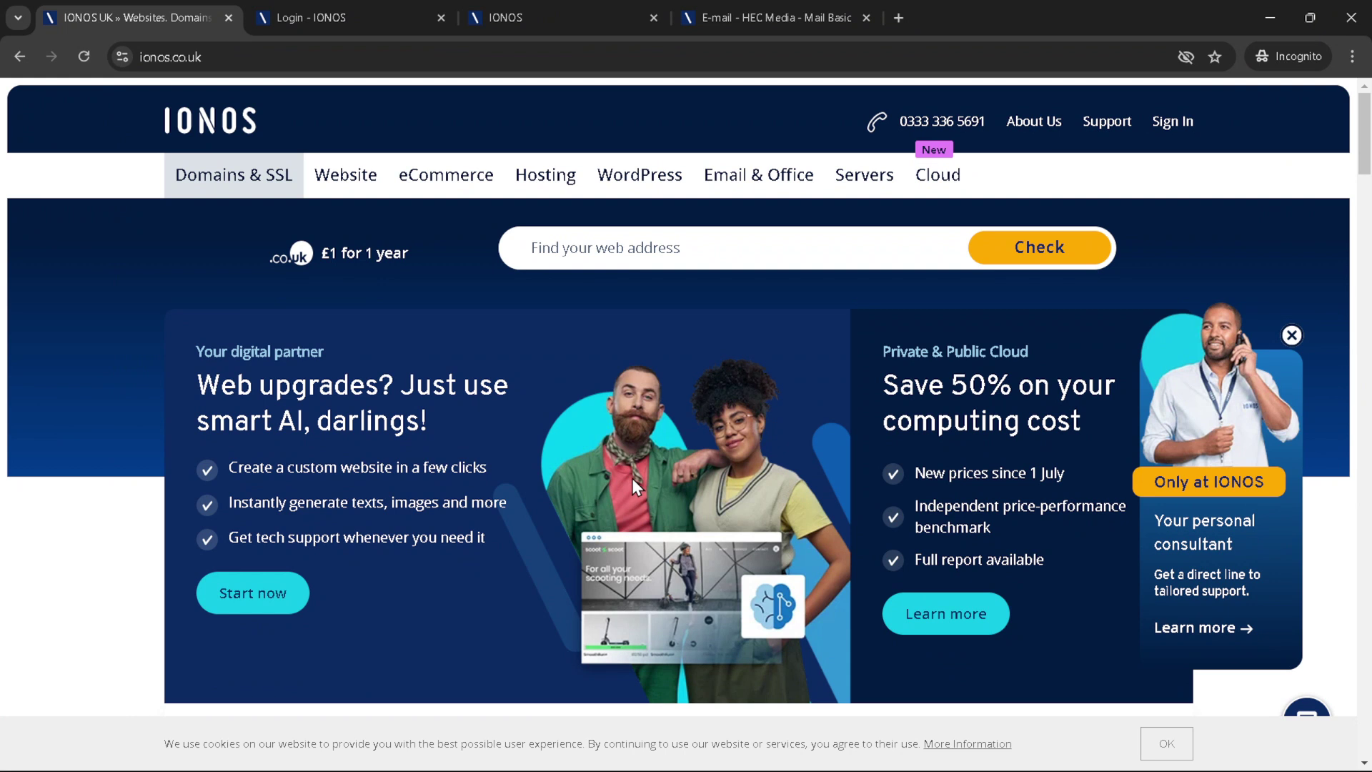
Step: Open the IONOS sign-in panel with Customer Account selected
click(622, 51)
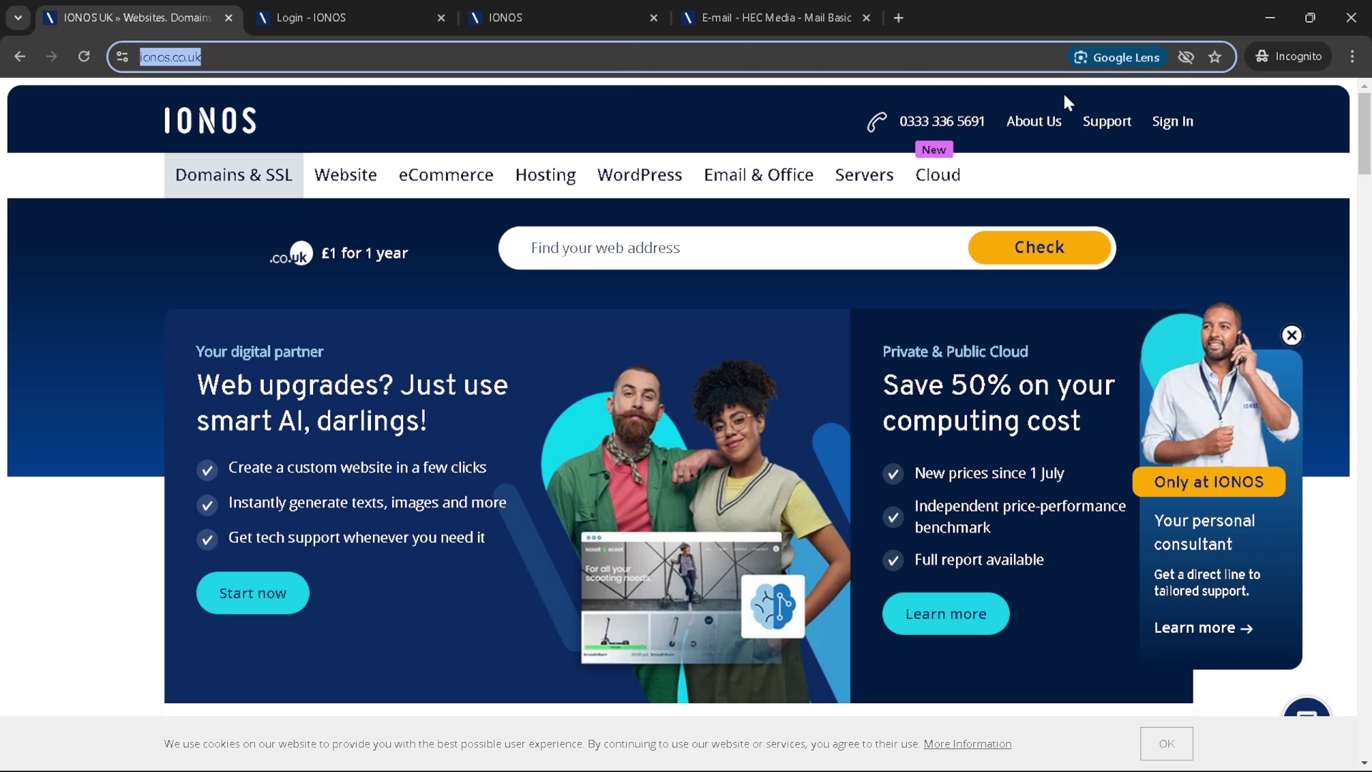
click(1159, 130)
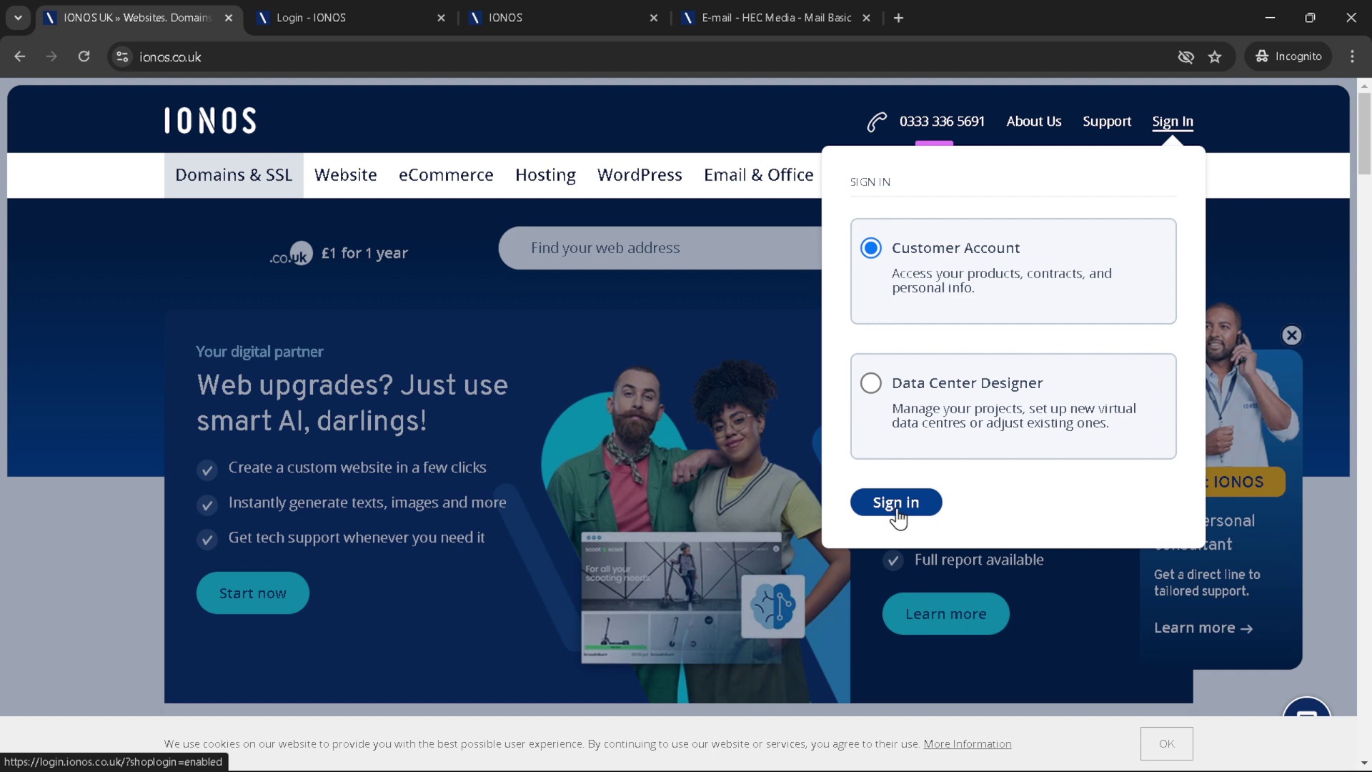
Step: On the Login - IONOS tab, submit the saved email address
click(350, 7)
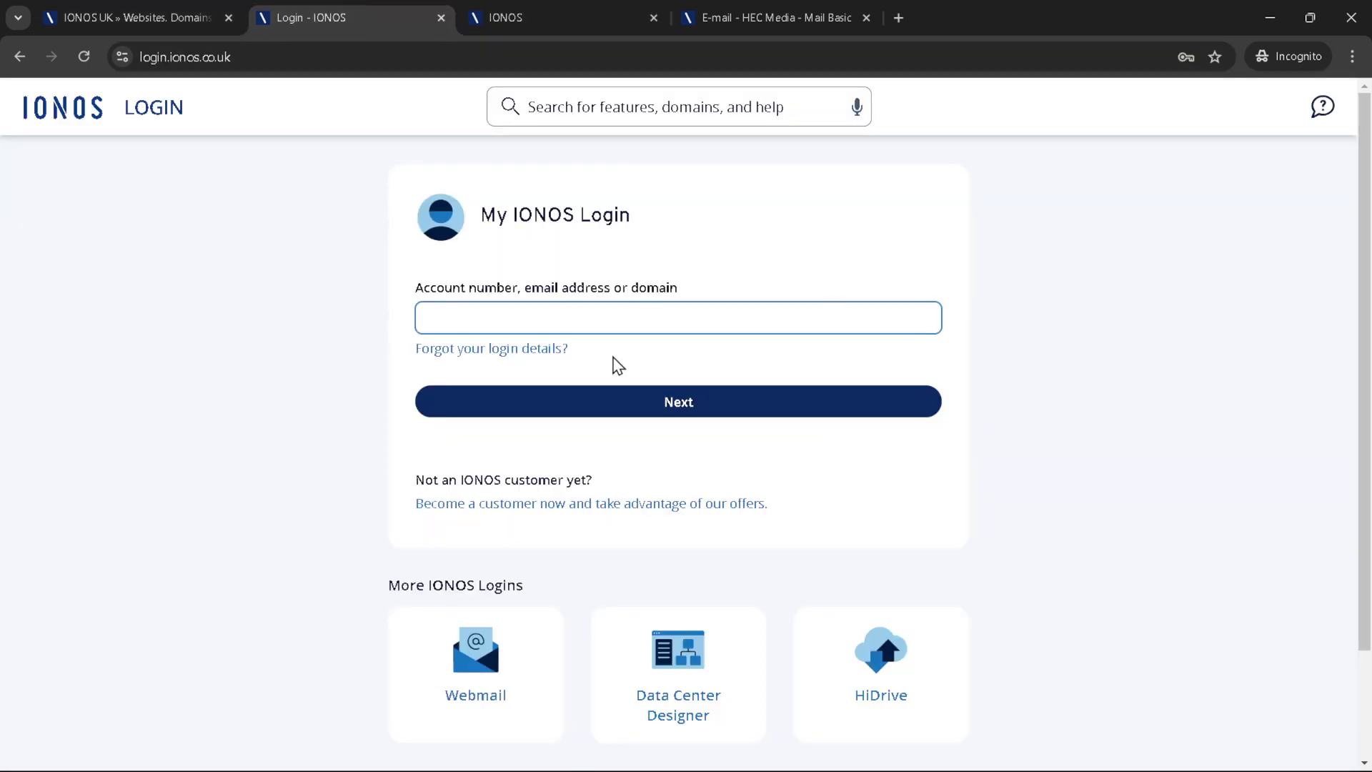
double_click(653, 333)
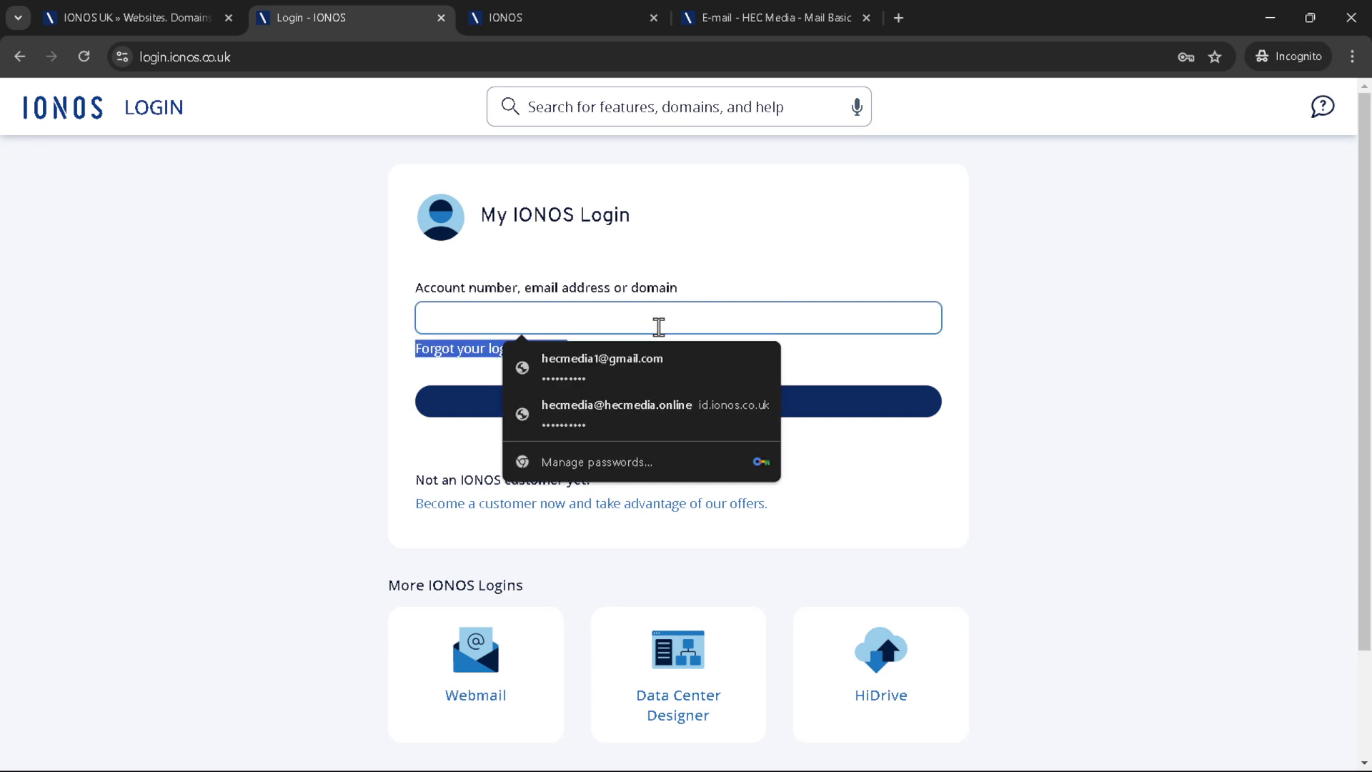
click(656, 377)
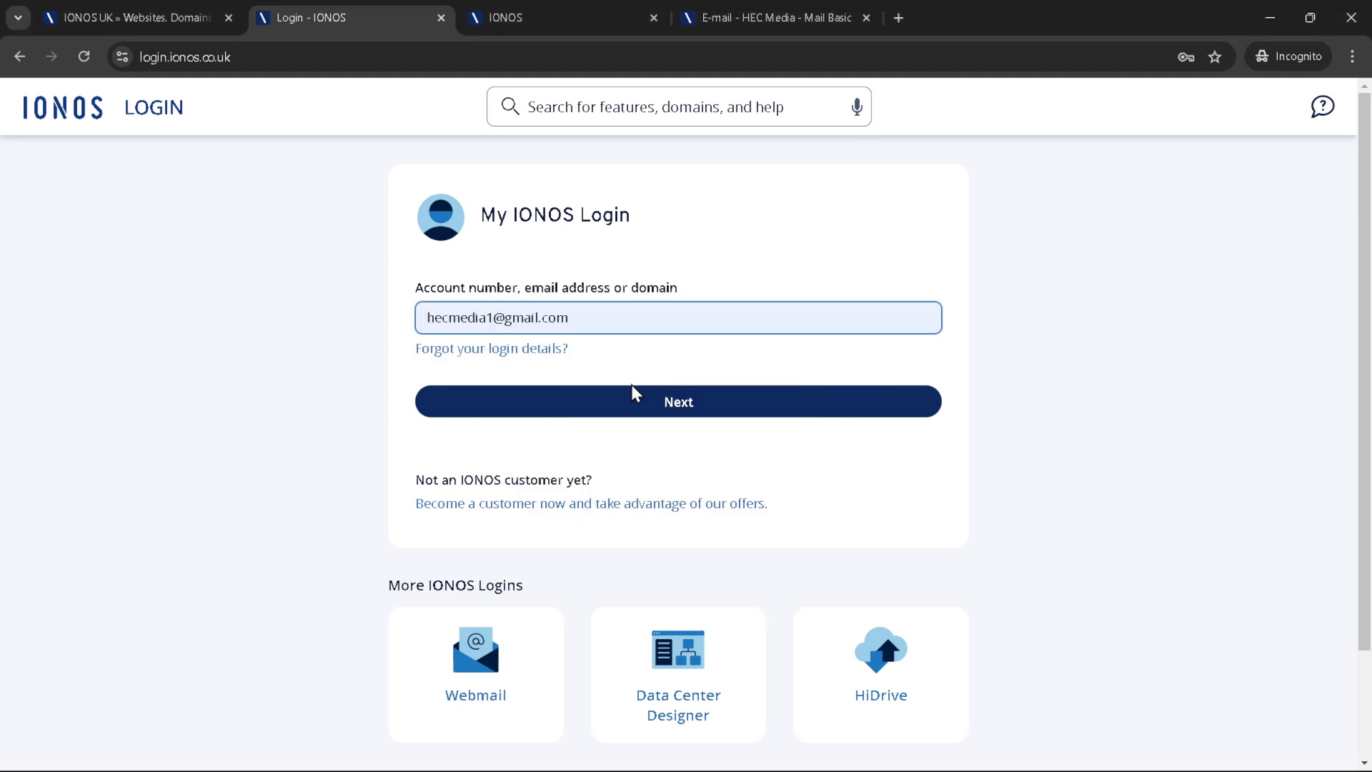
click(660, 407)
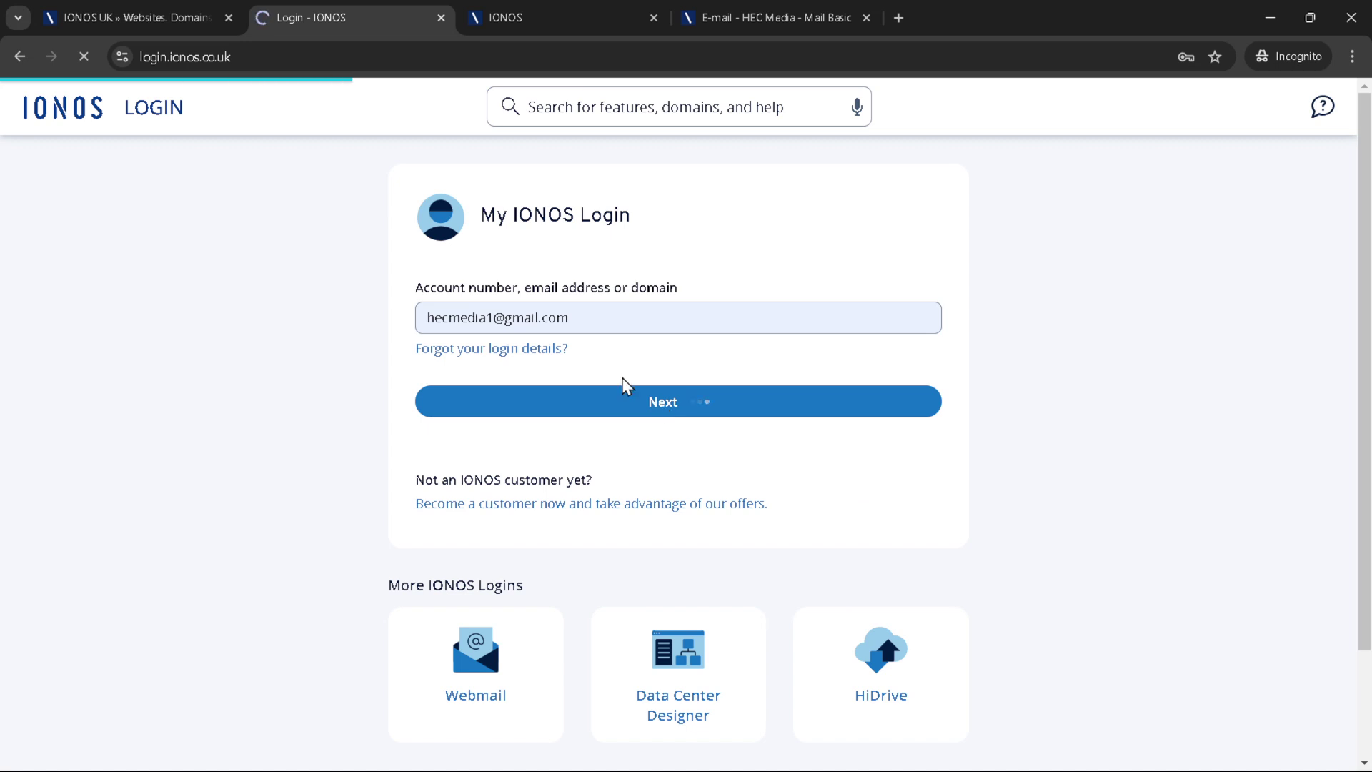
Step: Enter 'rftugbb' in the emptied account field, then erase the mistyped text
click(571, 321)
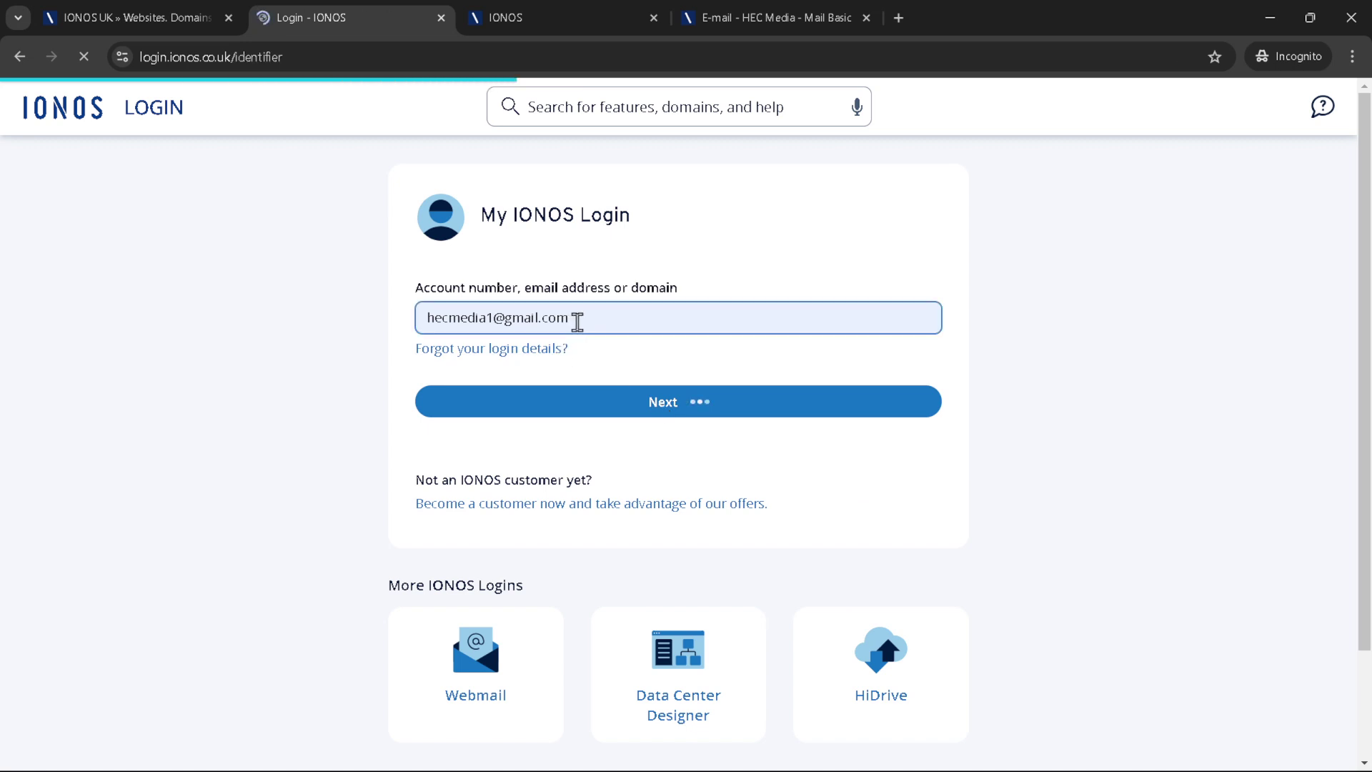
click(579, 323)
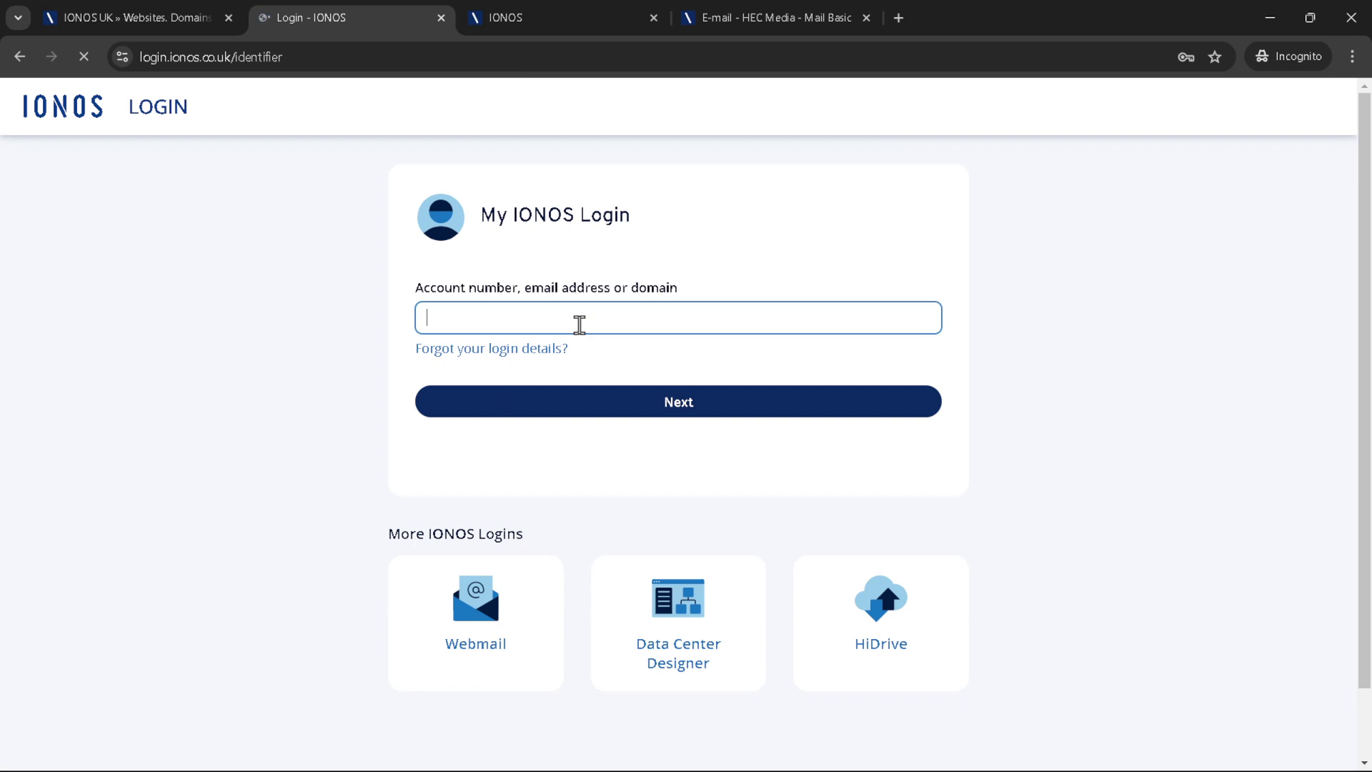
text(rftugbb)
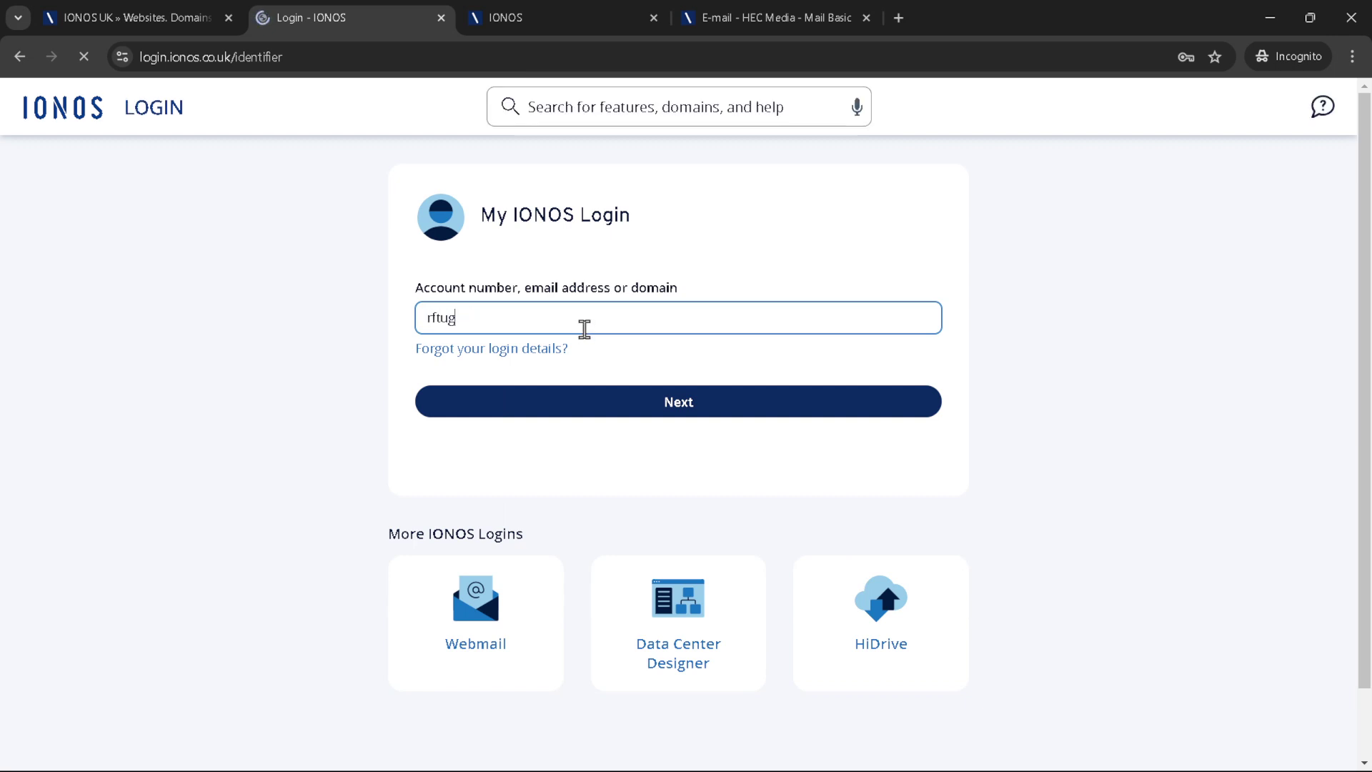
key(BackSpace)
key(BackSpace)
key(BackSpace)
key(BackSpace)
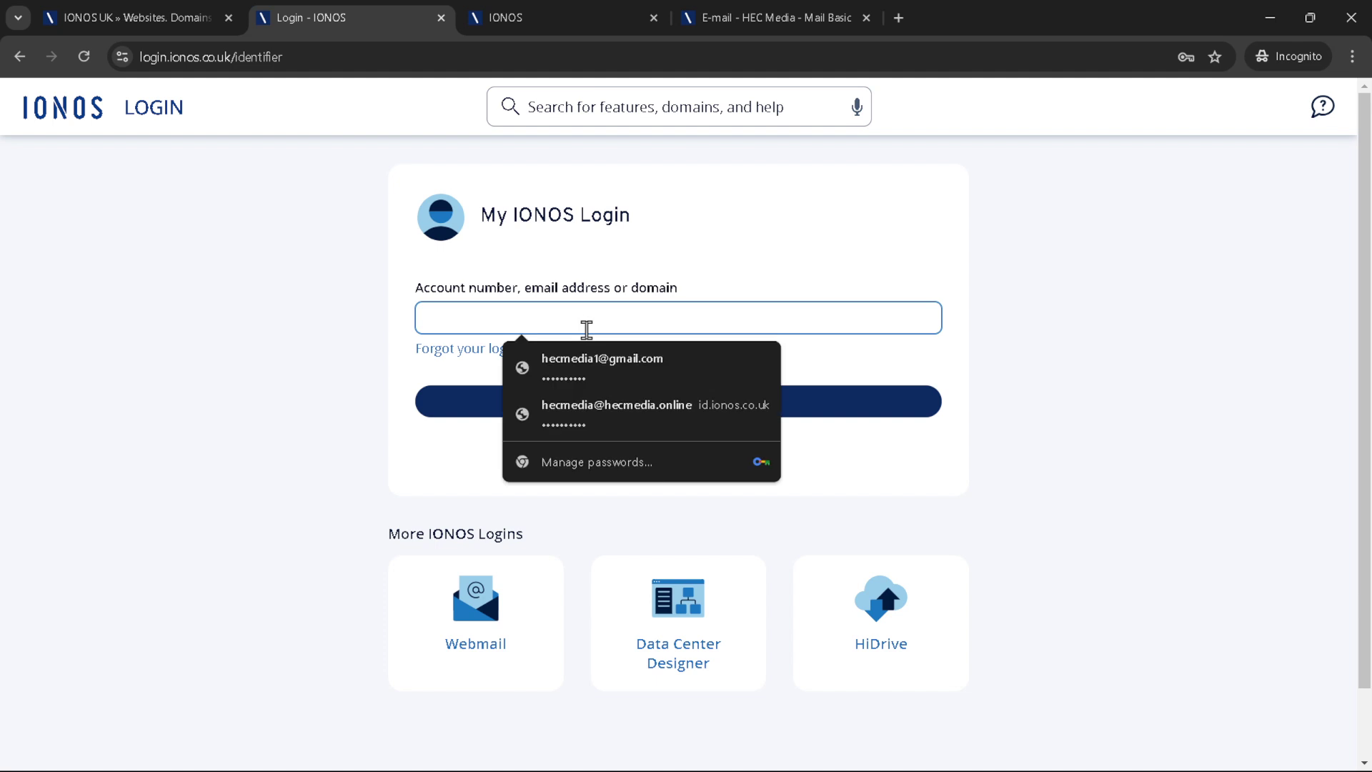
Step: Submit the saved email, then enter the password to log in
click(590, 368)
click(661, 412)
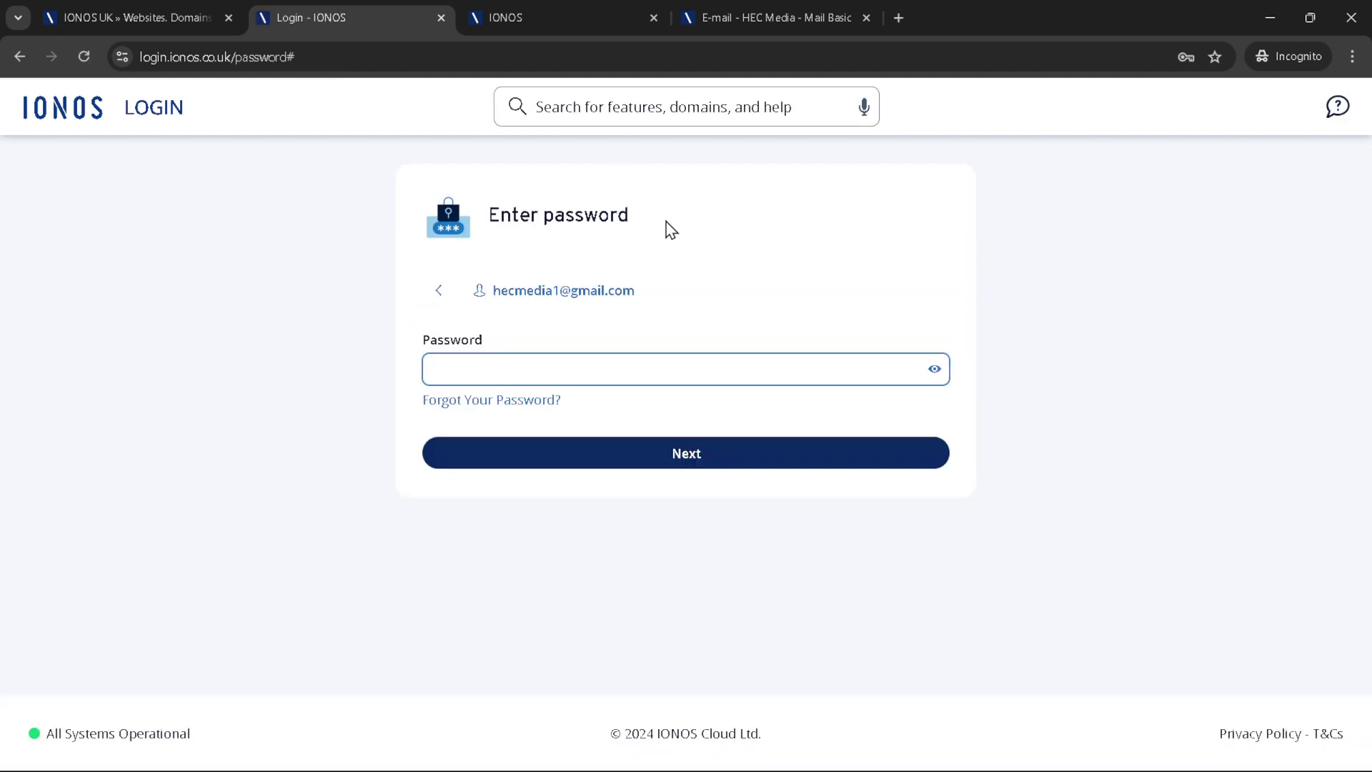
click(649, 368)
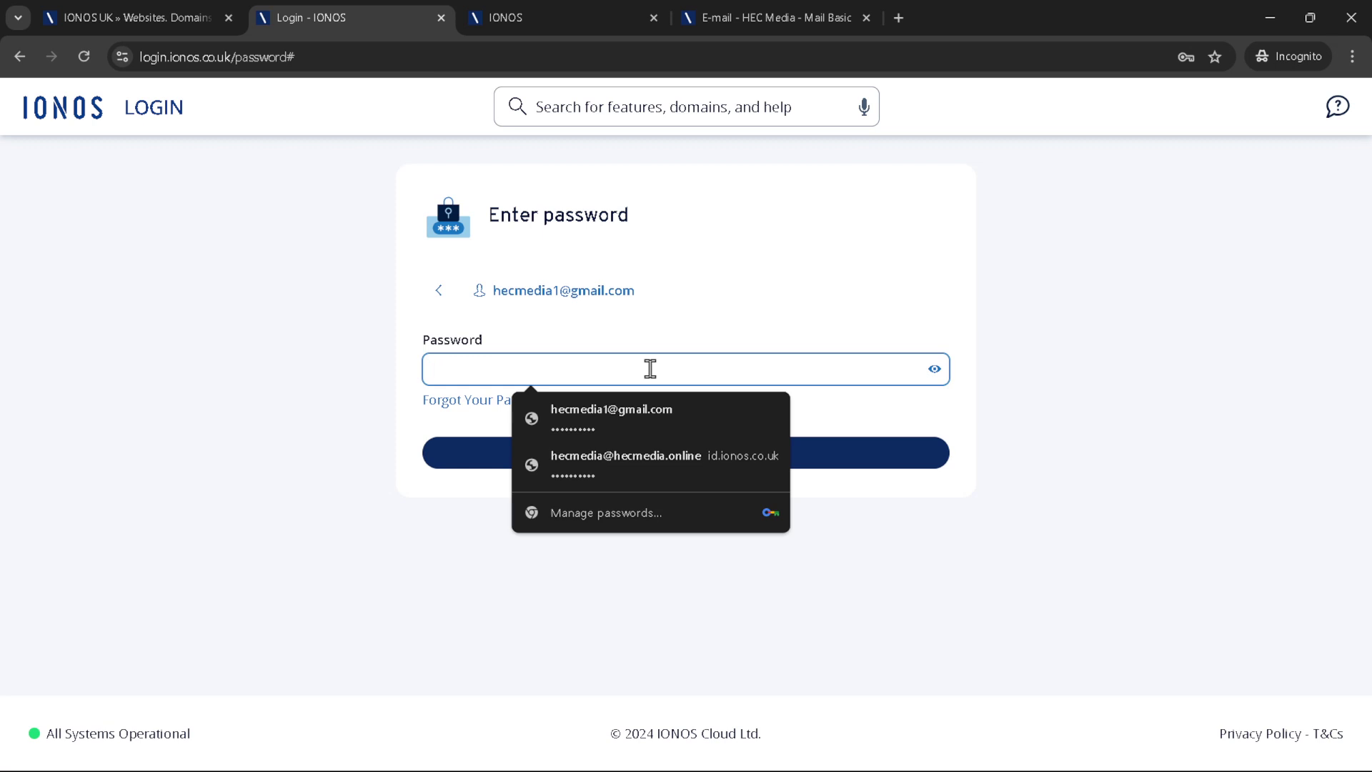
text(***********)
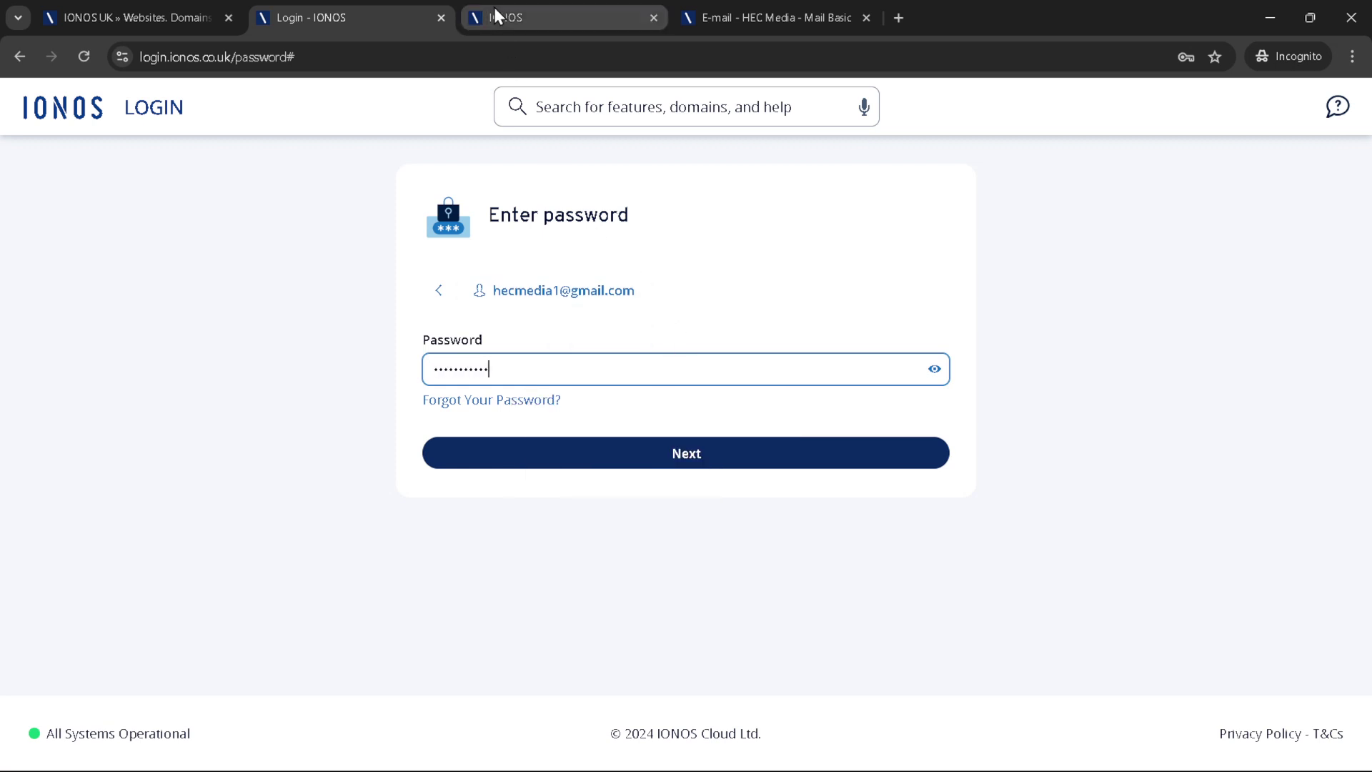
key(Return)
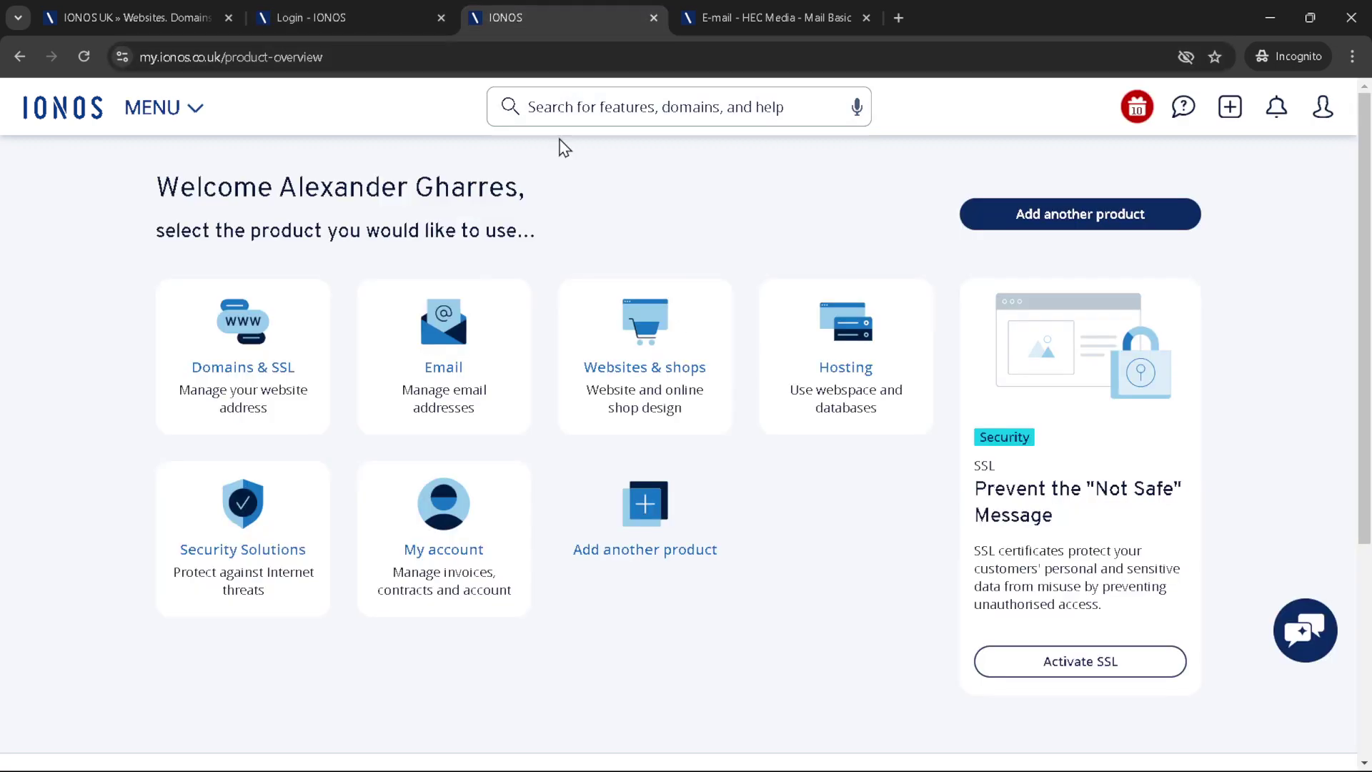
Step: Select Hosting, then move between login tabs to the hosting login page
click(854, 378)
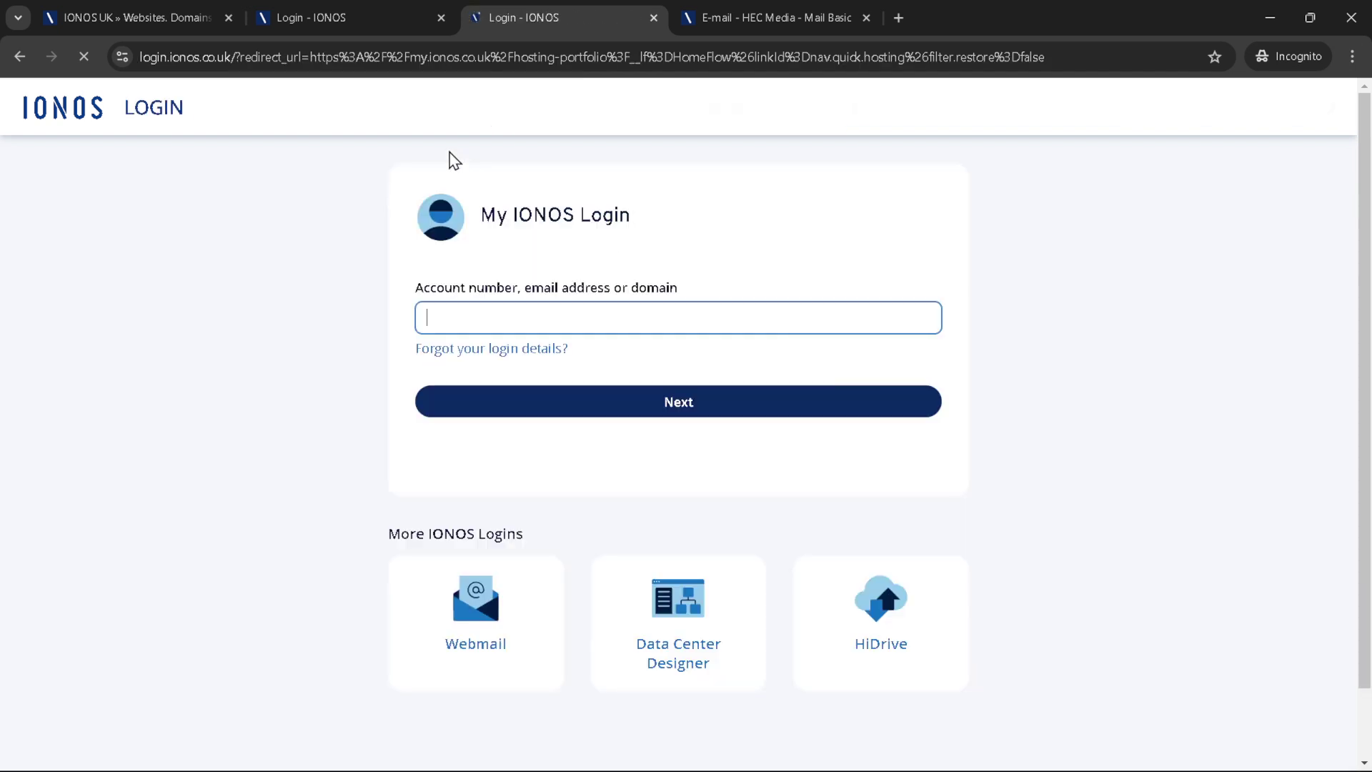
click(349, 13)
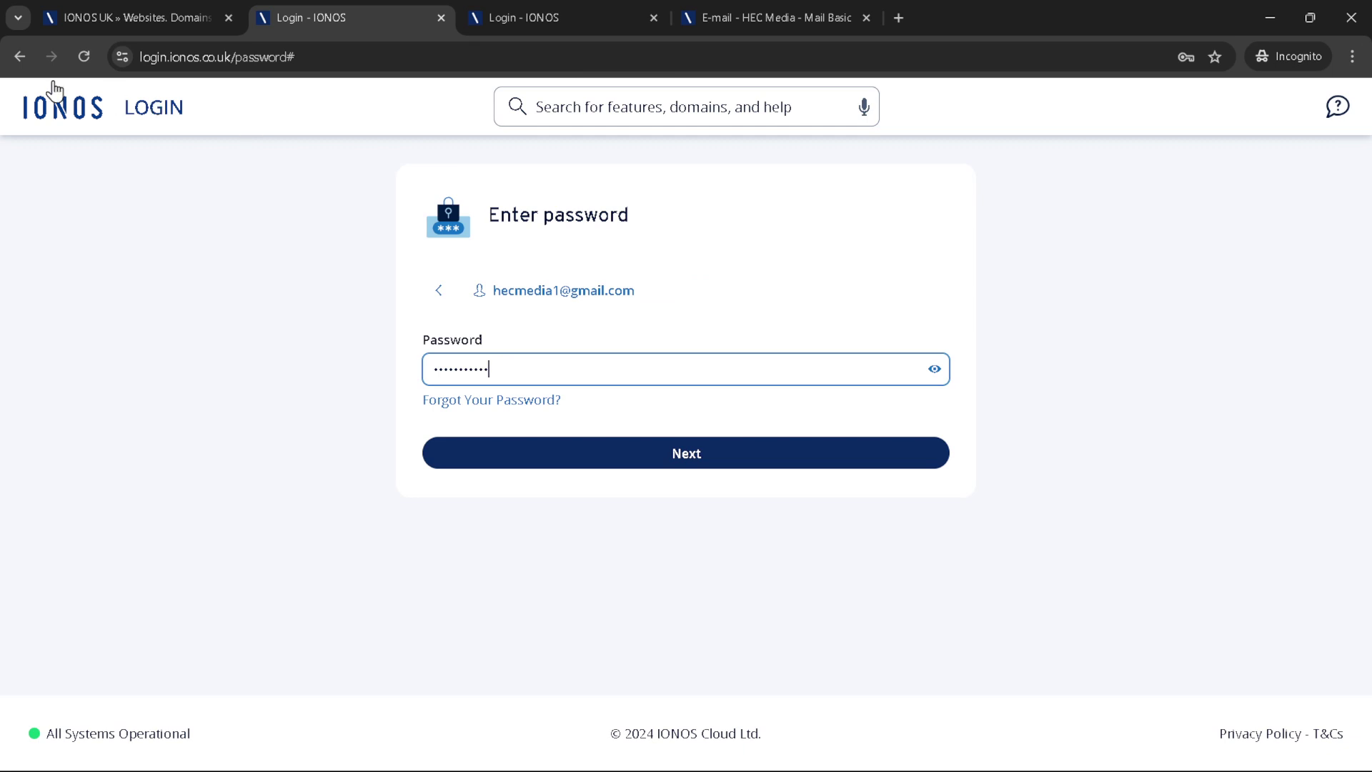
click(19, 56)
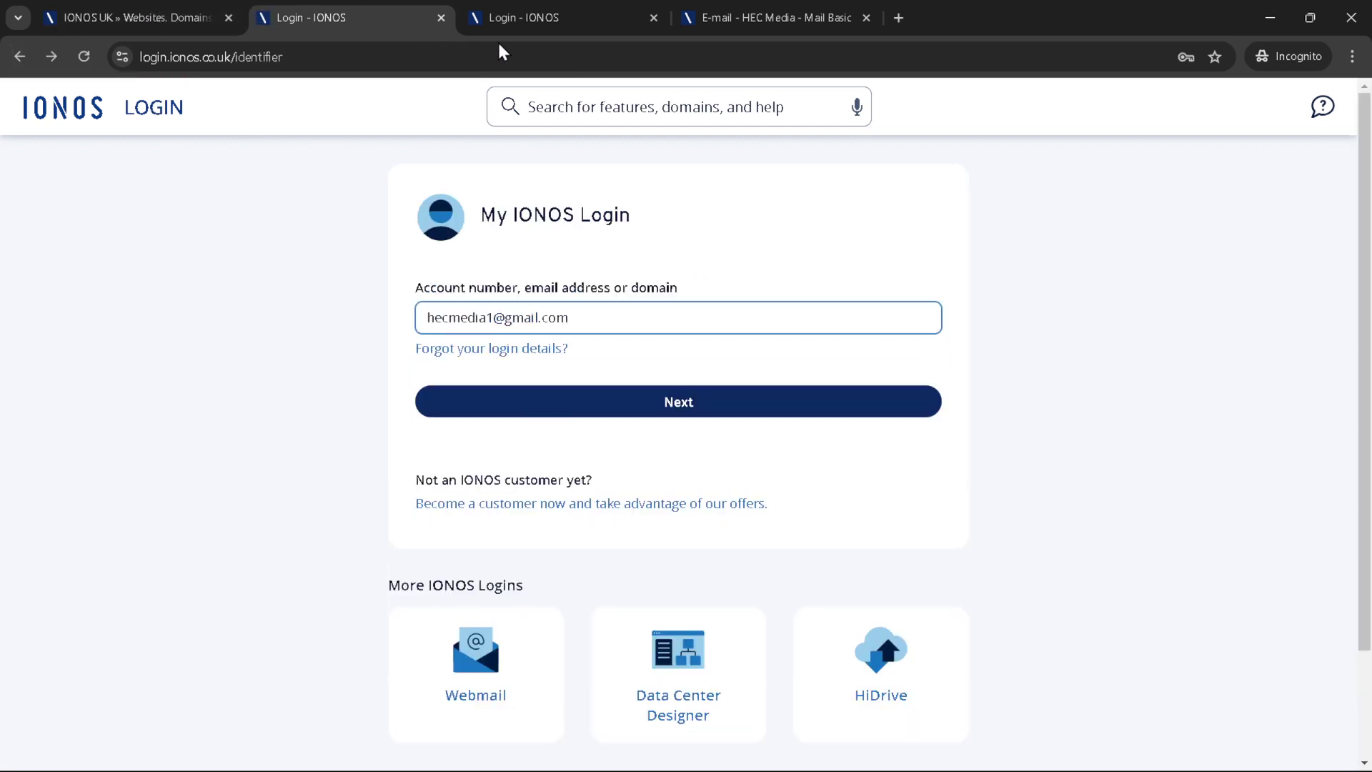
click(513, 24)
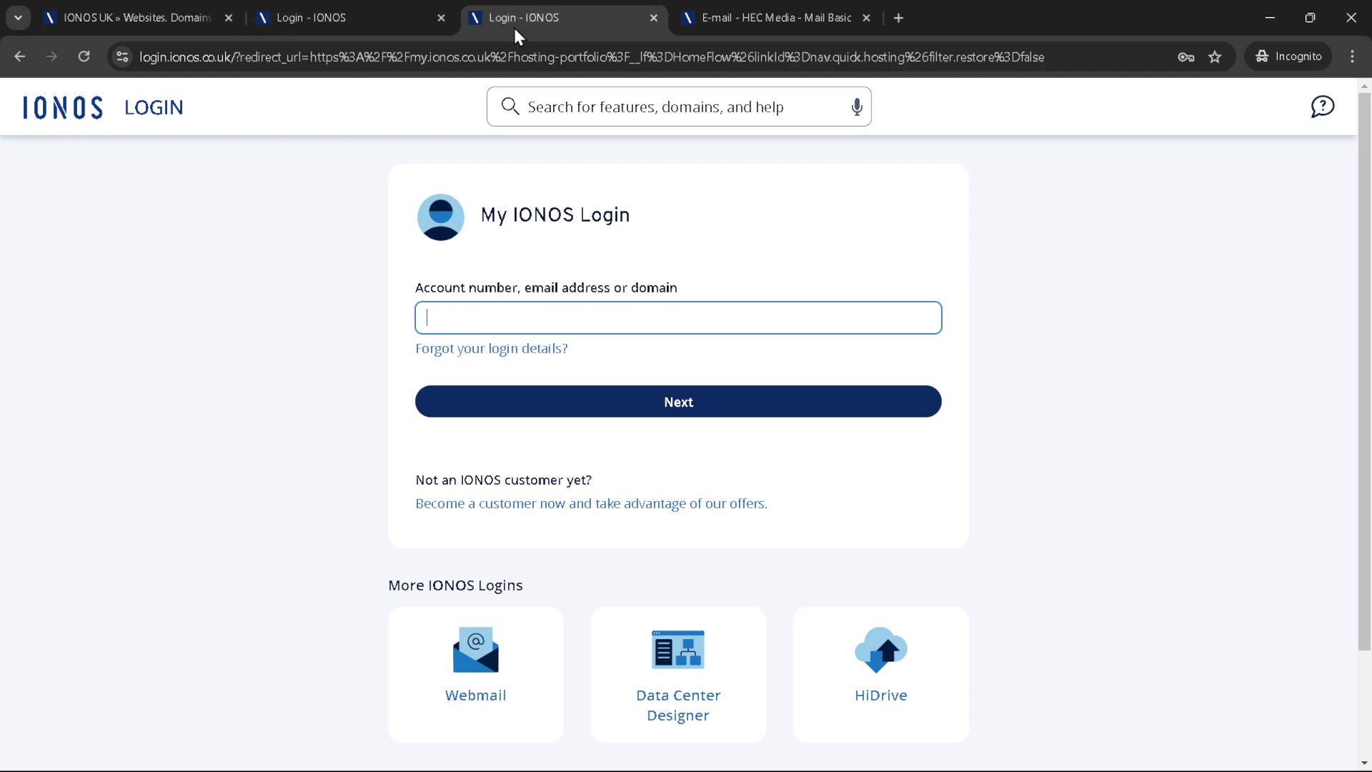
Step: Log in with the saved email and the saved password
click(613, 323)
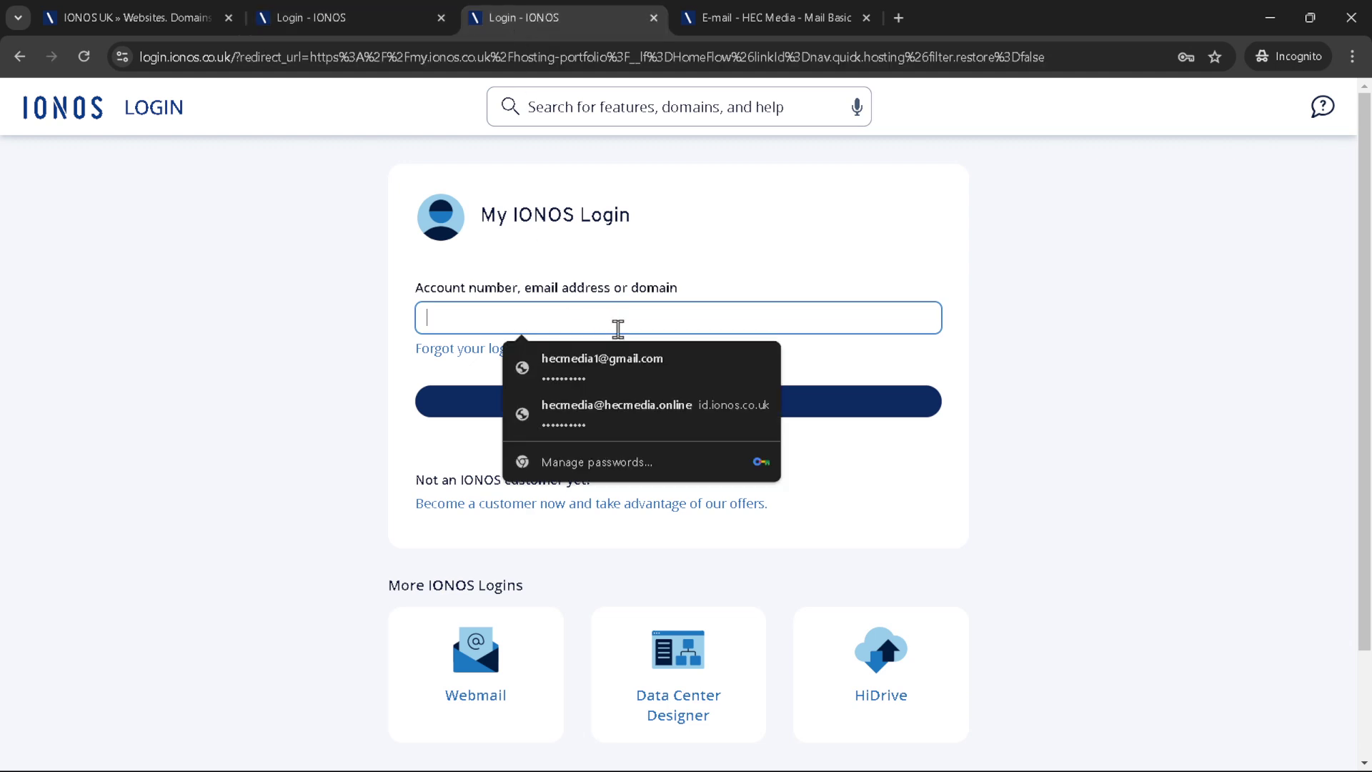
text(hec)
click(619, 357)
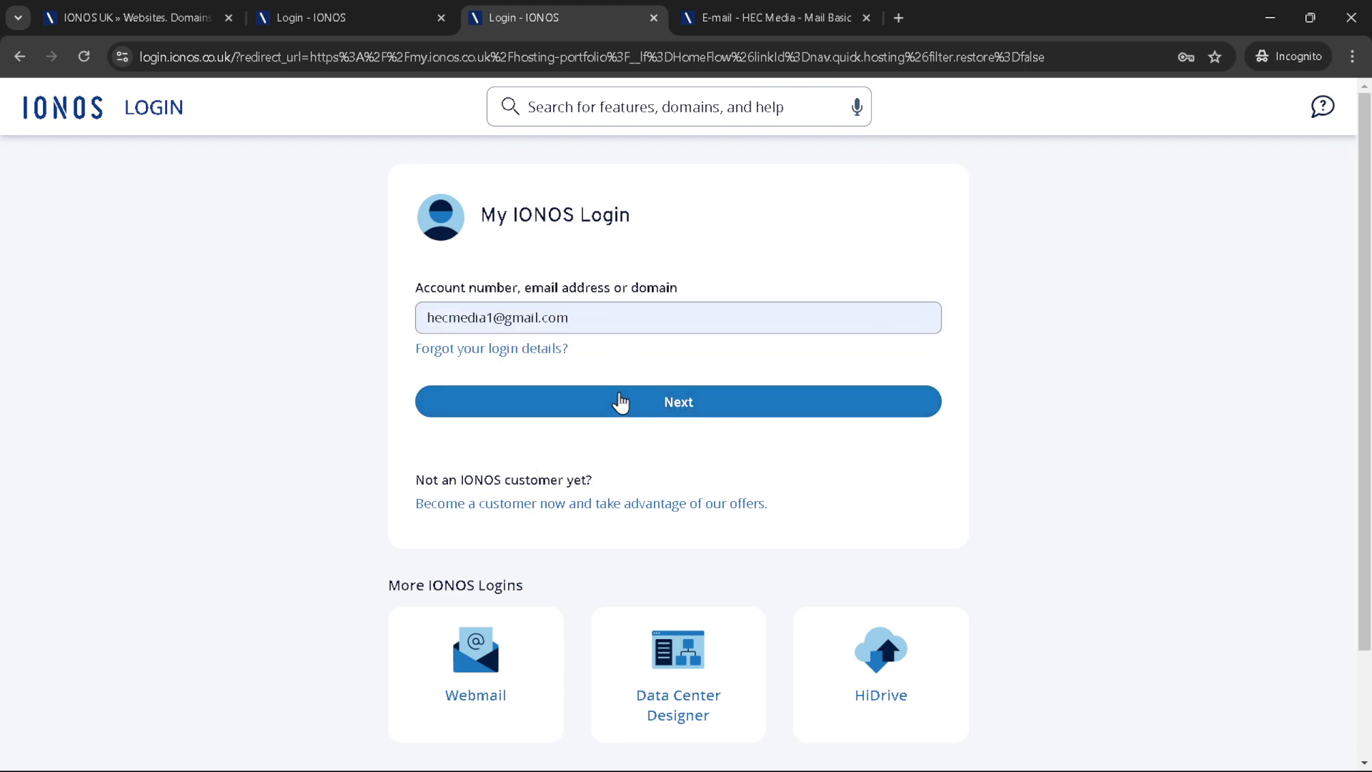
click(619, 395)
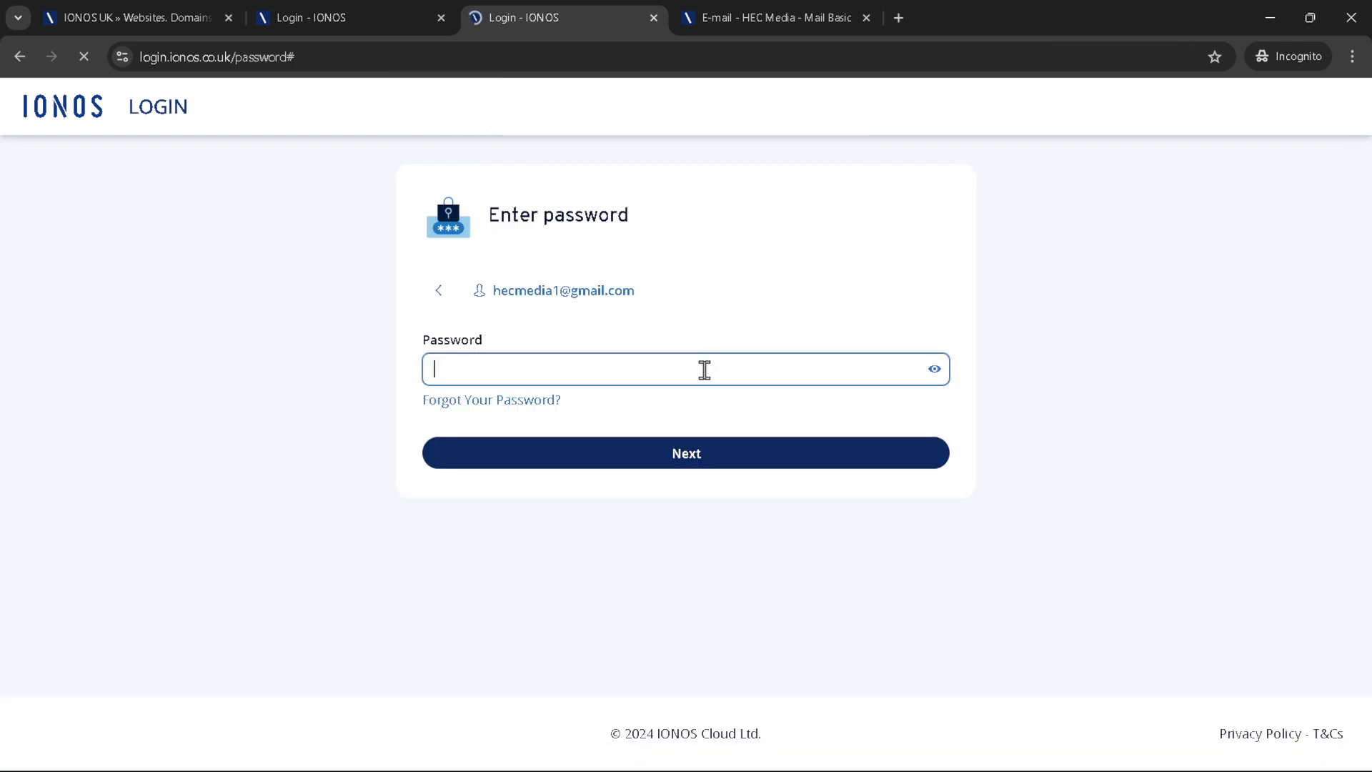
click(670, 365)
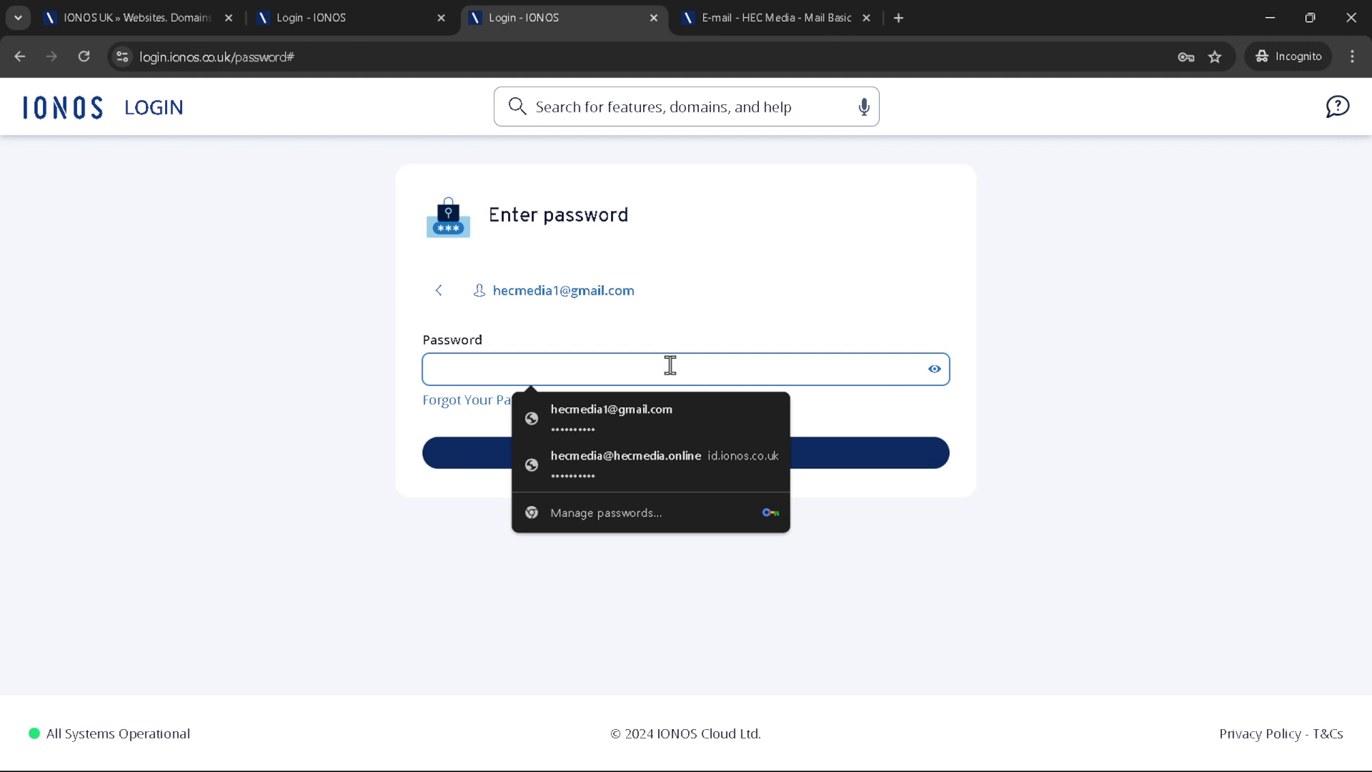
click(648, 410)
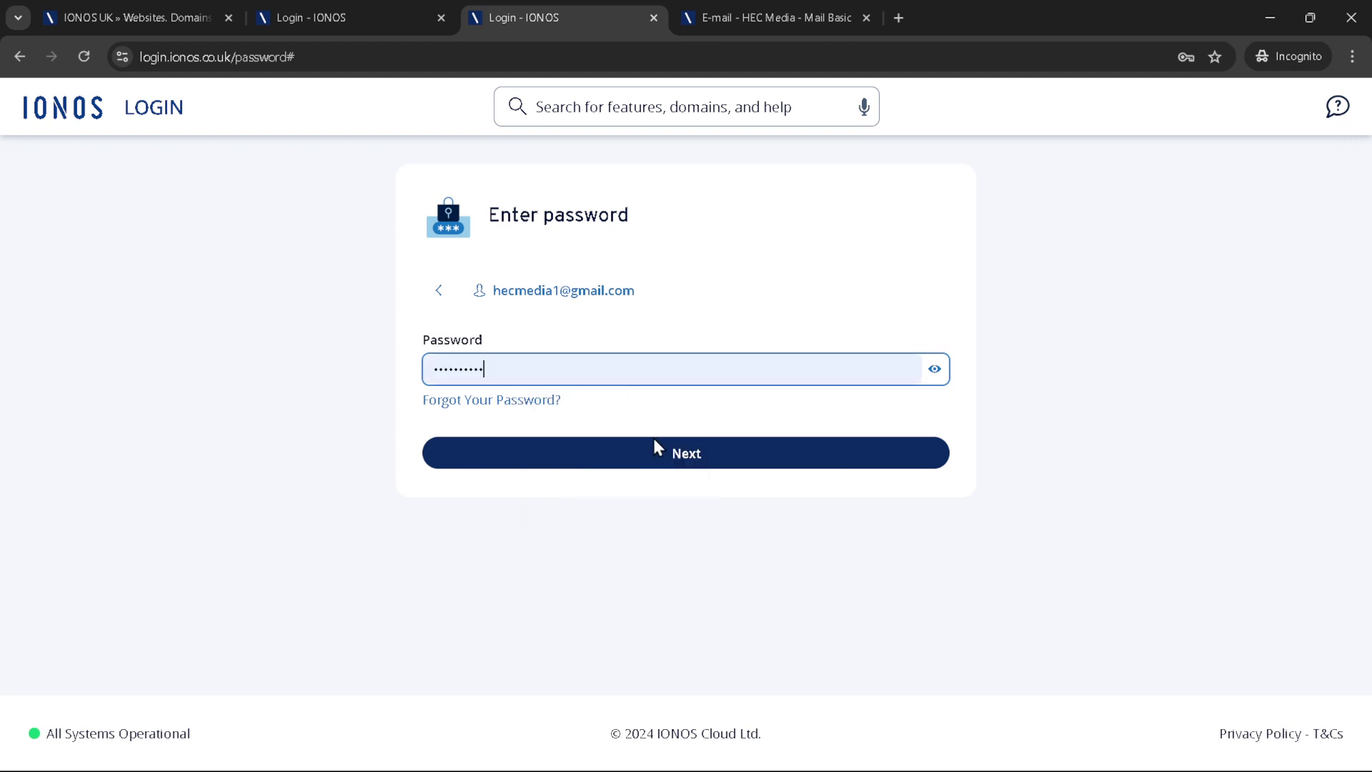
click(654, 456)
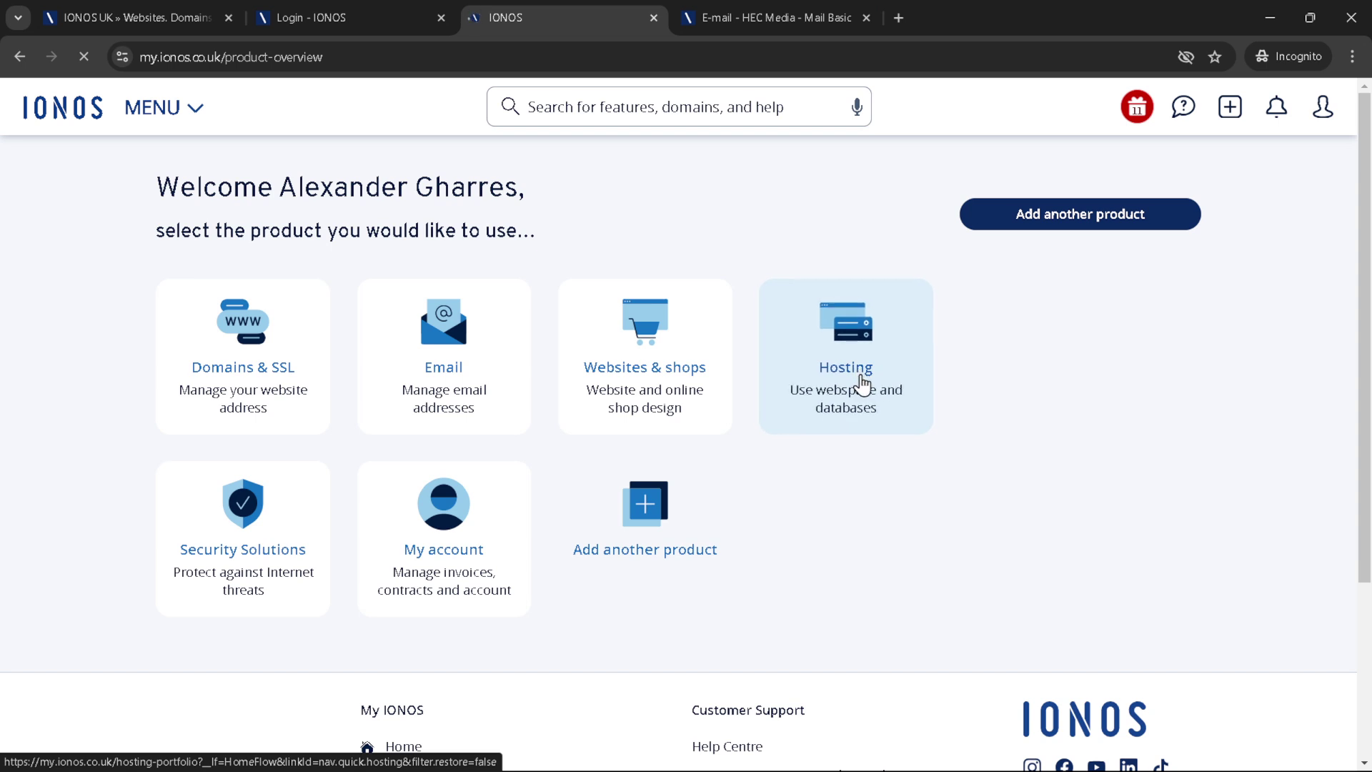
Step: Select the Hosting tile to show the Web Hosting Plus overview
click(862, 385)
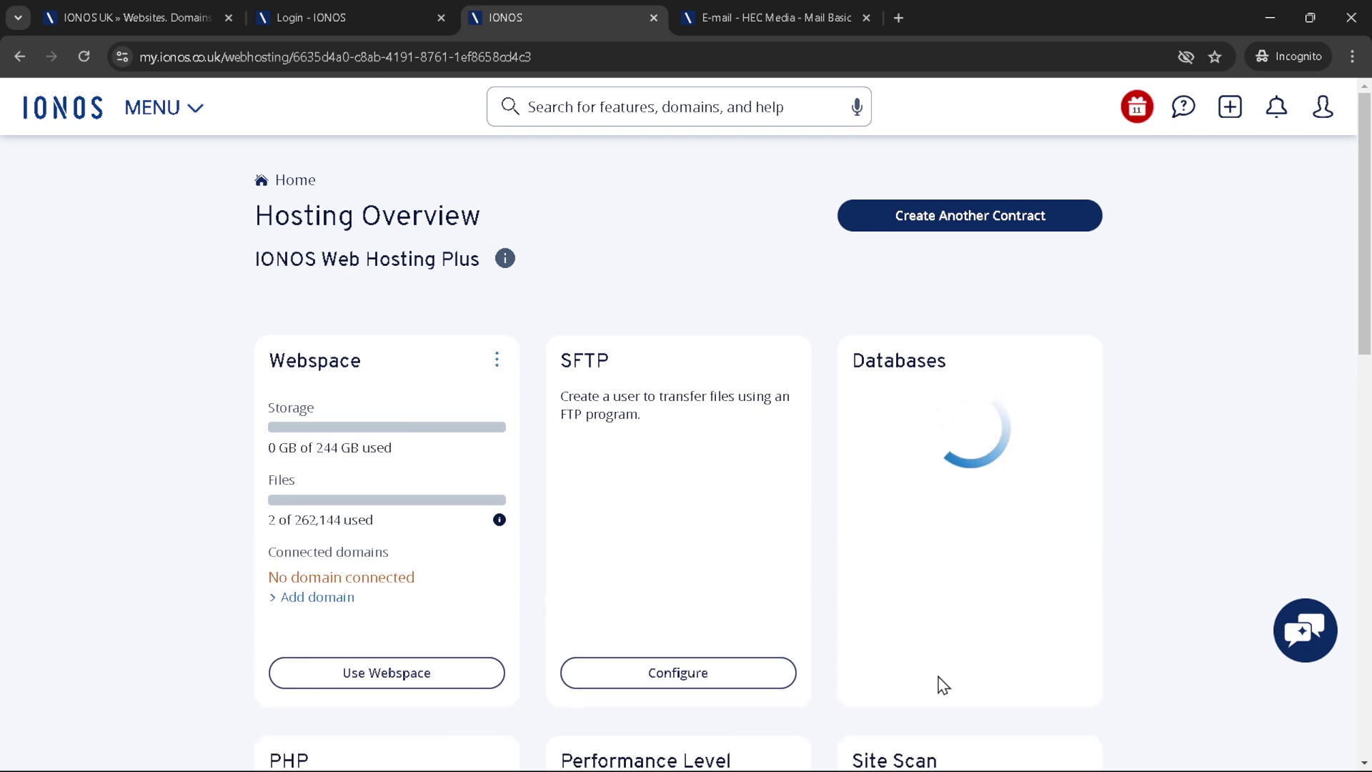
Step: Scroll to the Databases tile and open its Manage page
scroll(942, 685, down, 1)
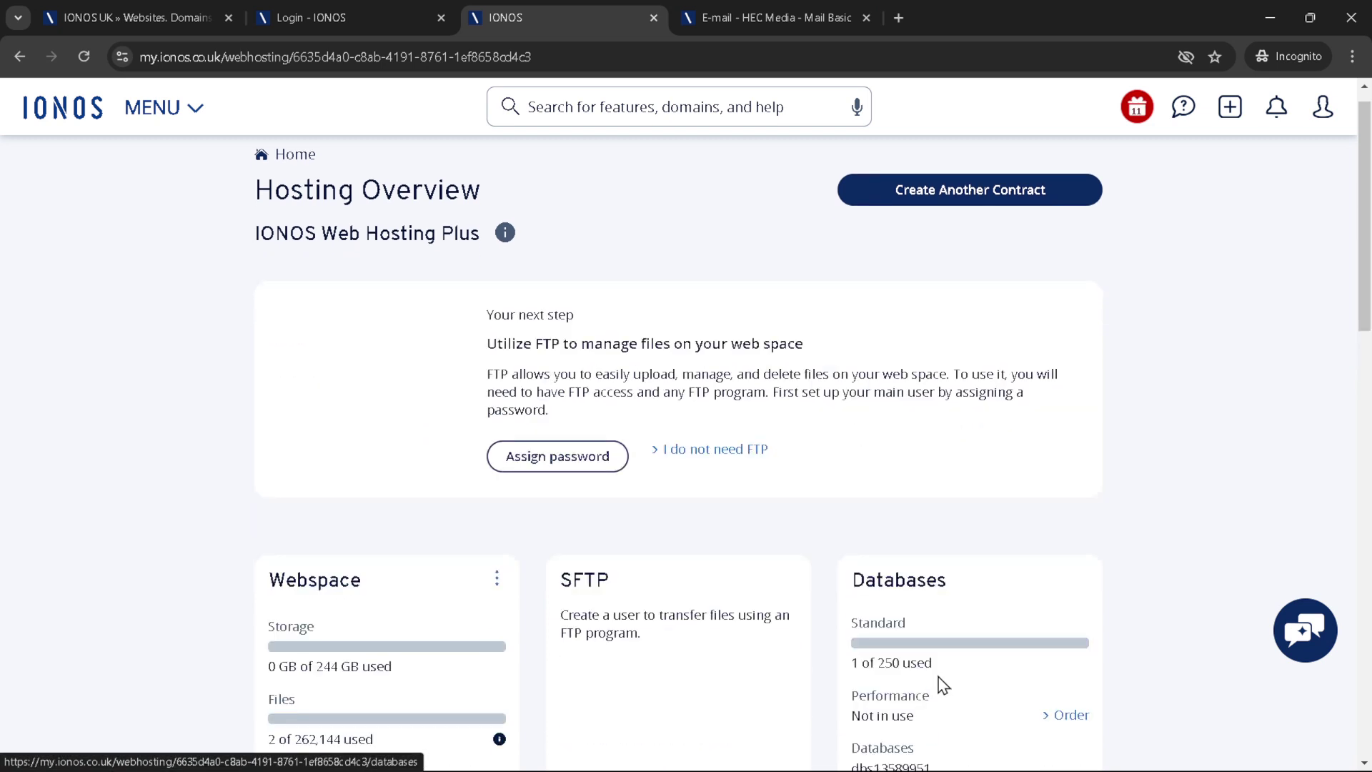
scroll(957, 681, down, 3)
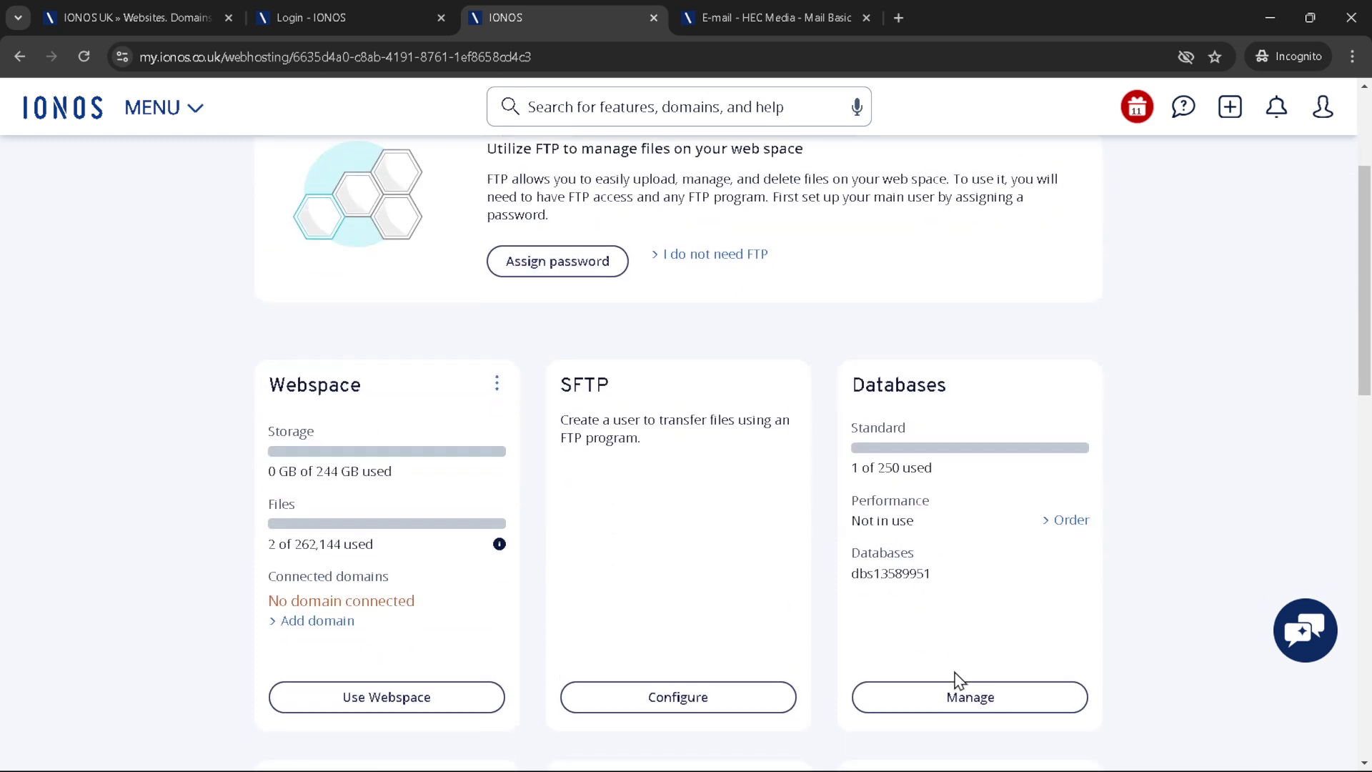
click(961, 690)
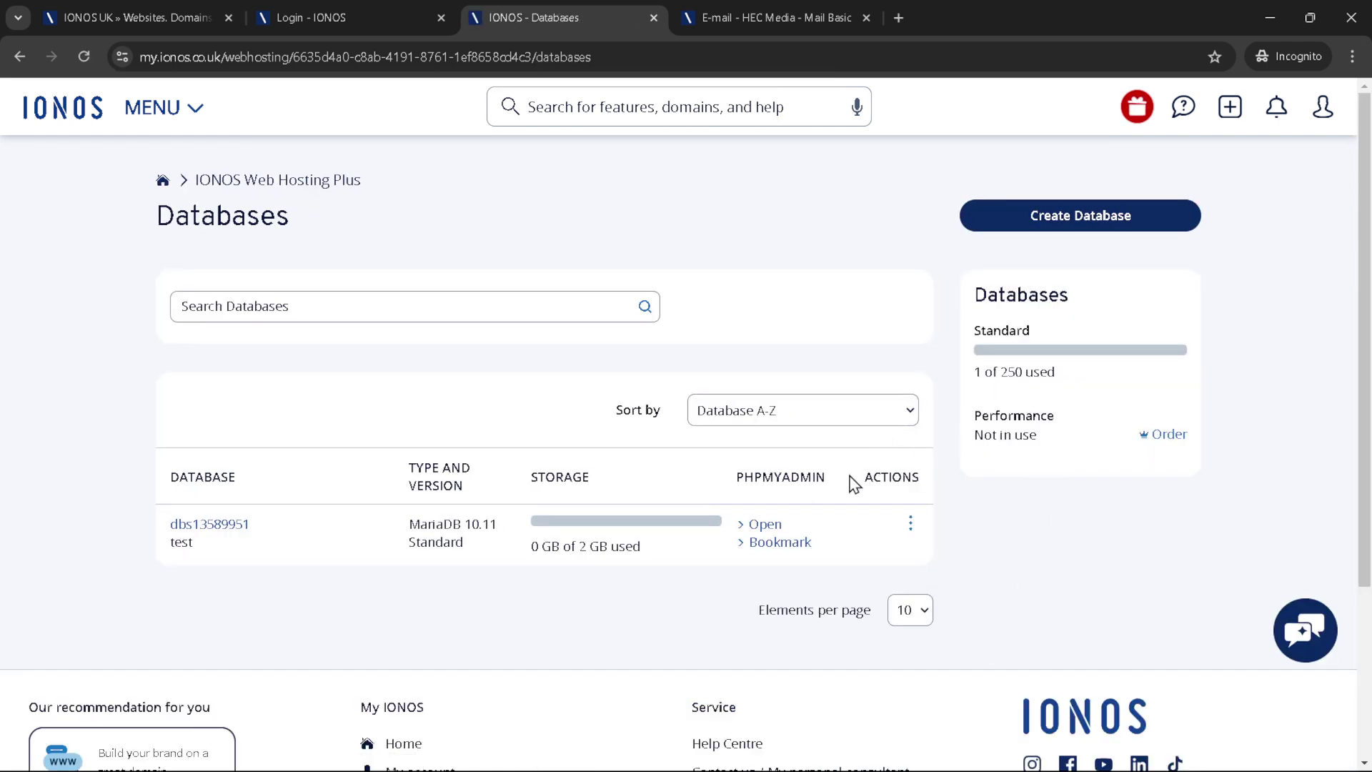
Step: Show and then dismiss the actions menu for the dbs13589951 database
click(911, 525)
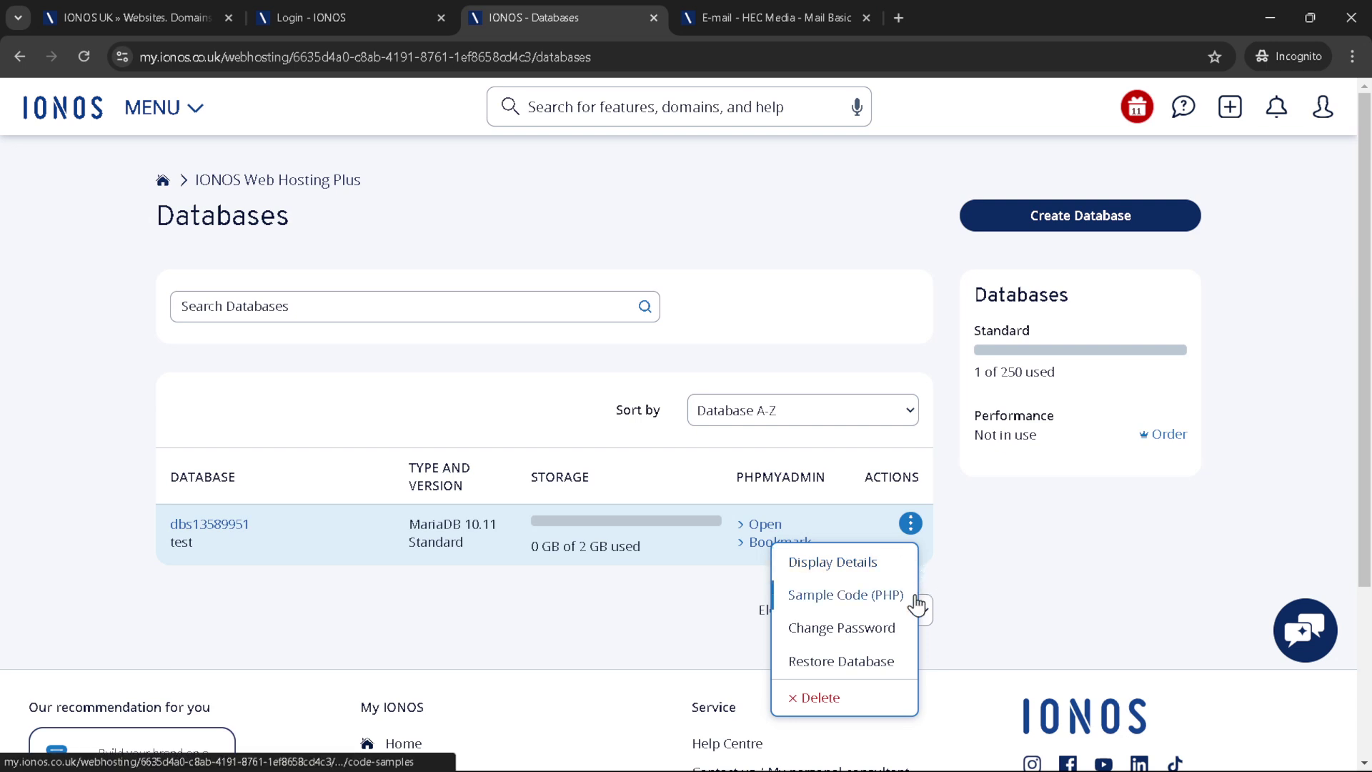
click(1003, 618)
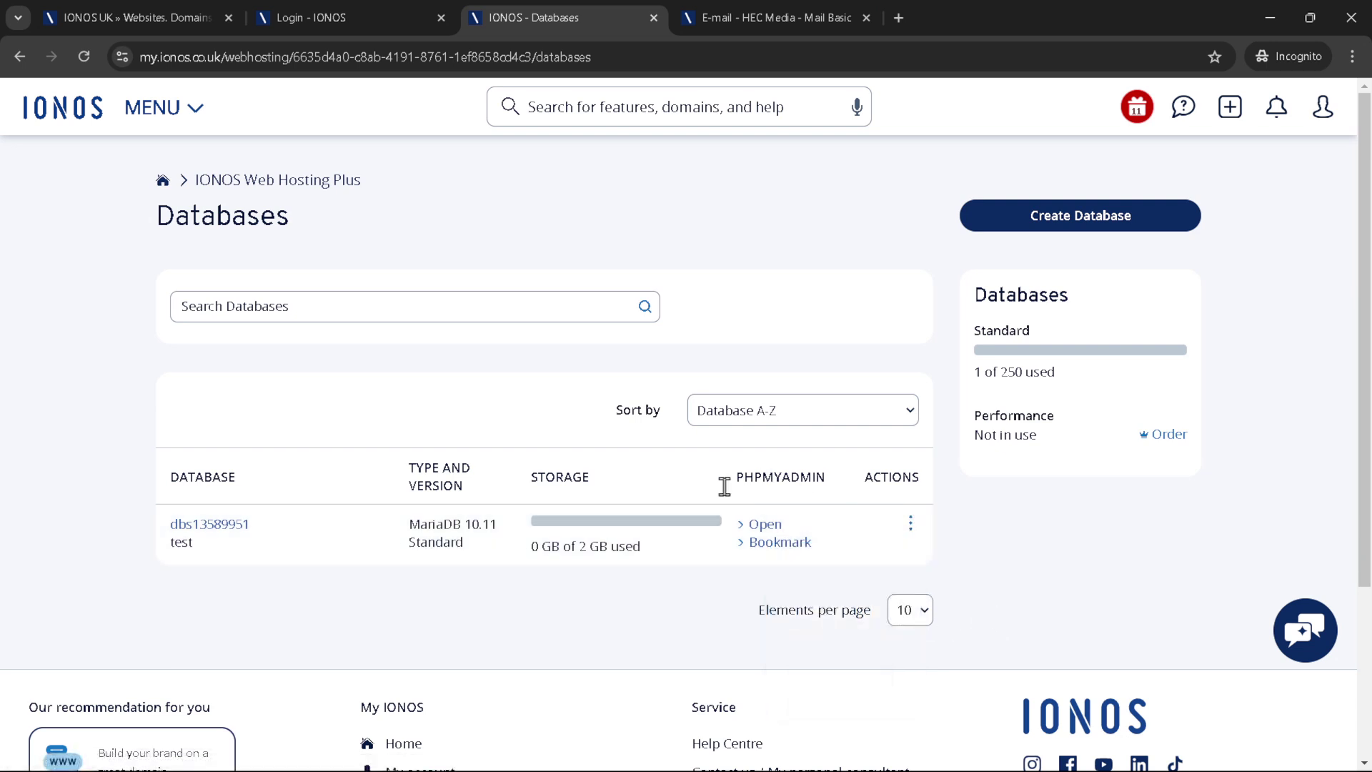